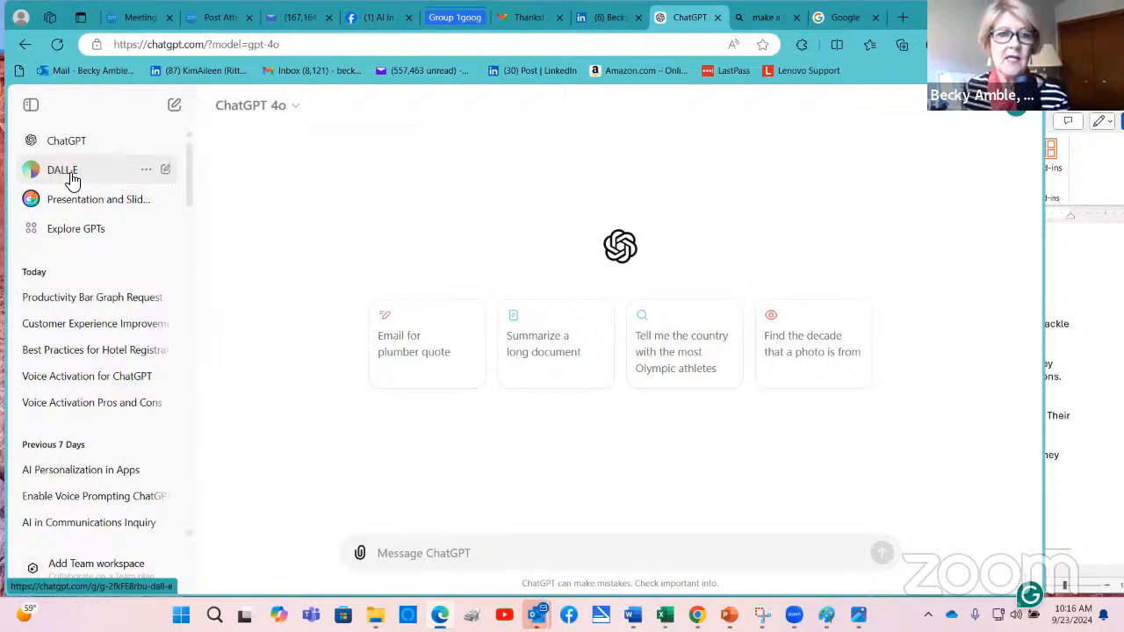
# Step: Open DALL·E and its earlier Productivity Bar Graph Request chat, and copy the full image prompt
pyautogui.click(72, 175)
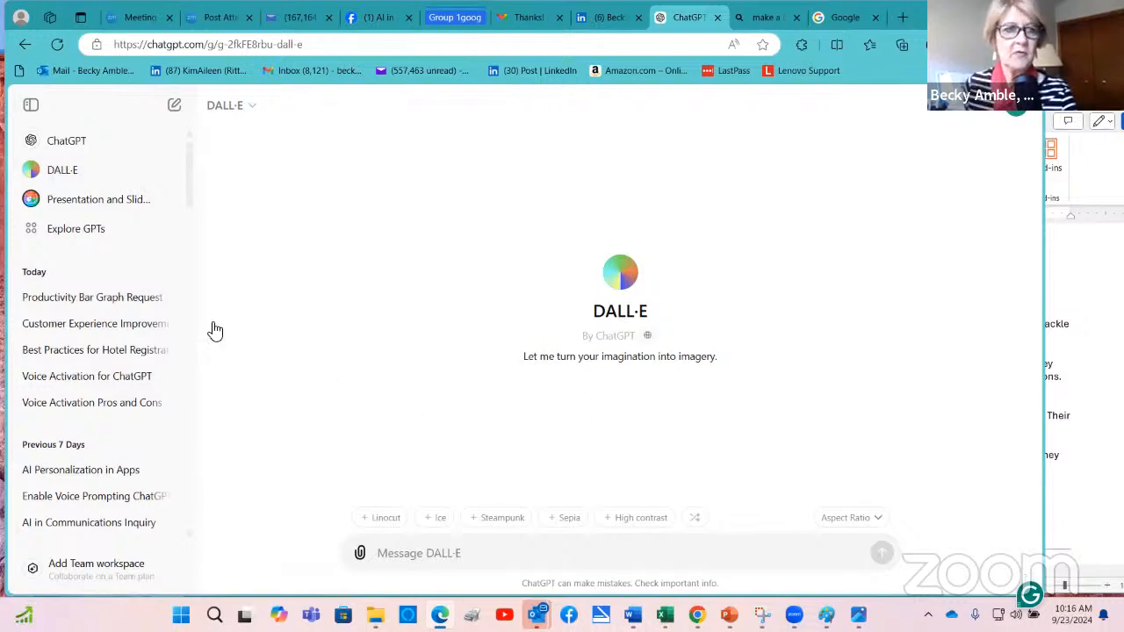
pyautogui.click(132, 303)
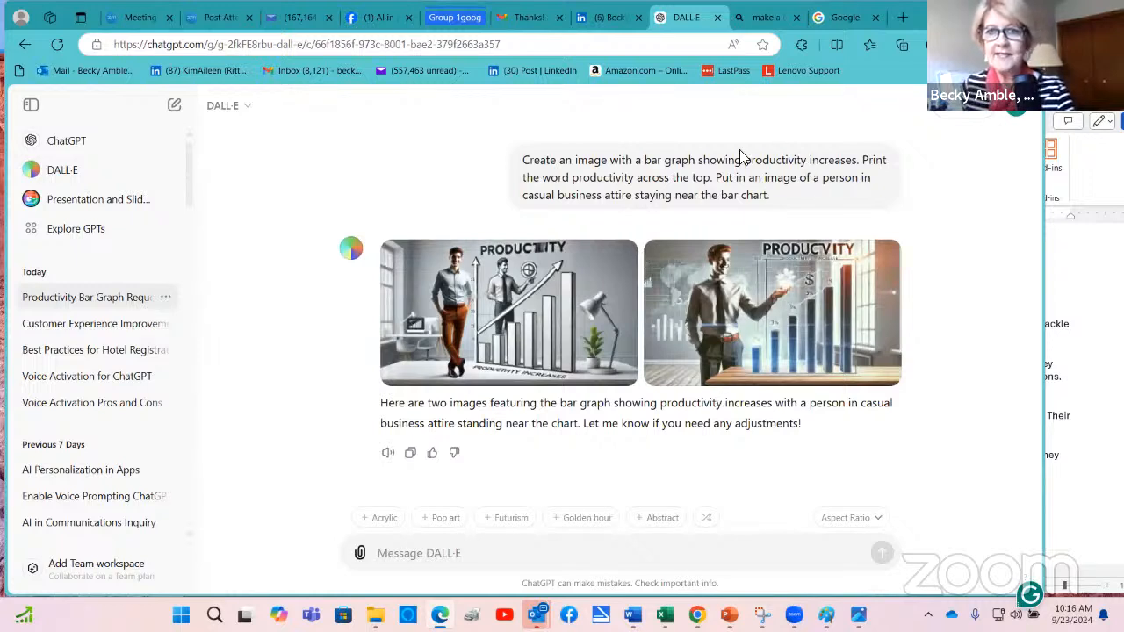
pyautogui.moveTo(771, 196); pyautogui.dragTo(514, 152)
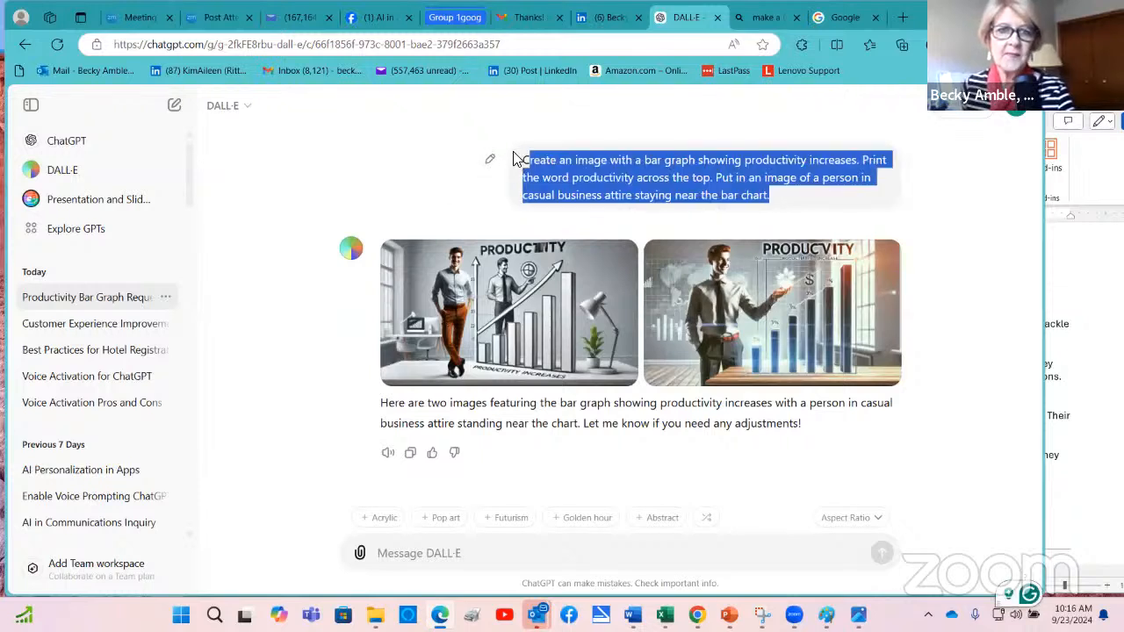
pyautogui.click(518, 159)
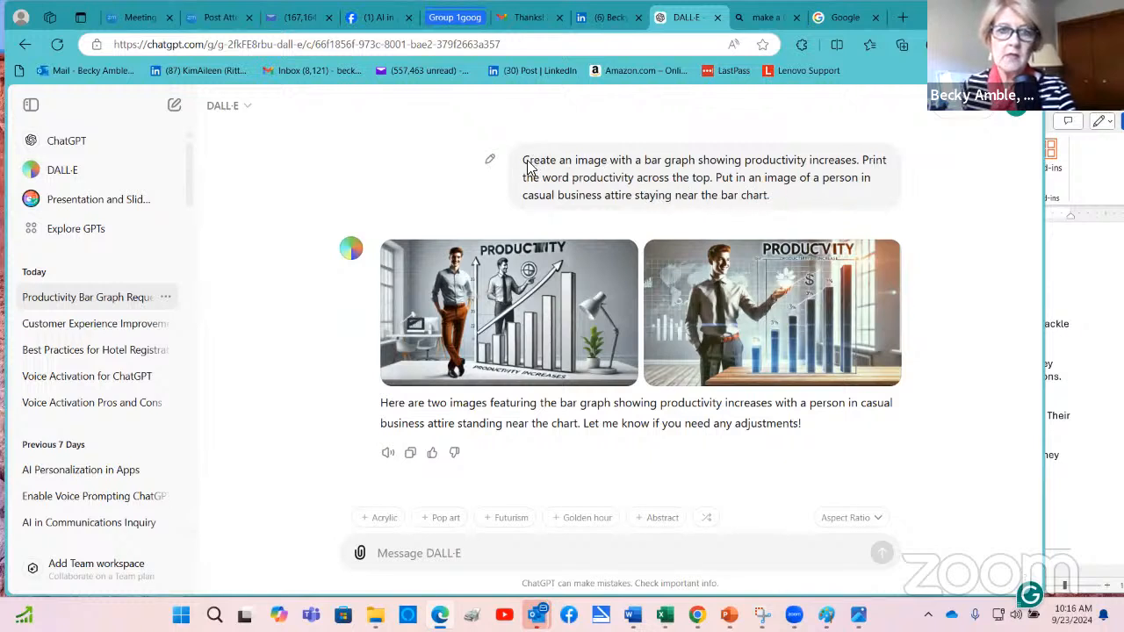
pyautogui.moveTo(523, 161); pyautogui.dragTo(859, 220)
pyautogui.hotkey('ctrl', 'c')
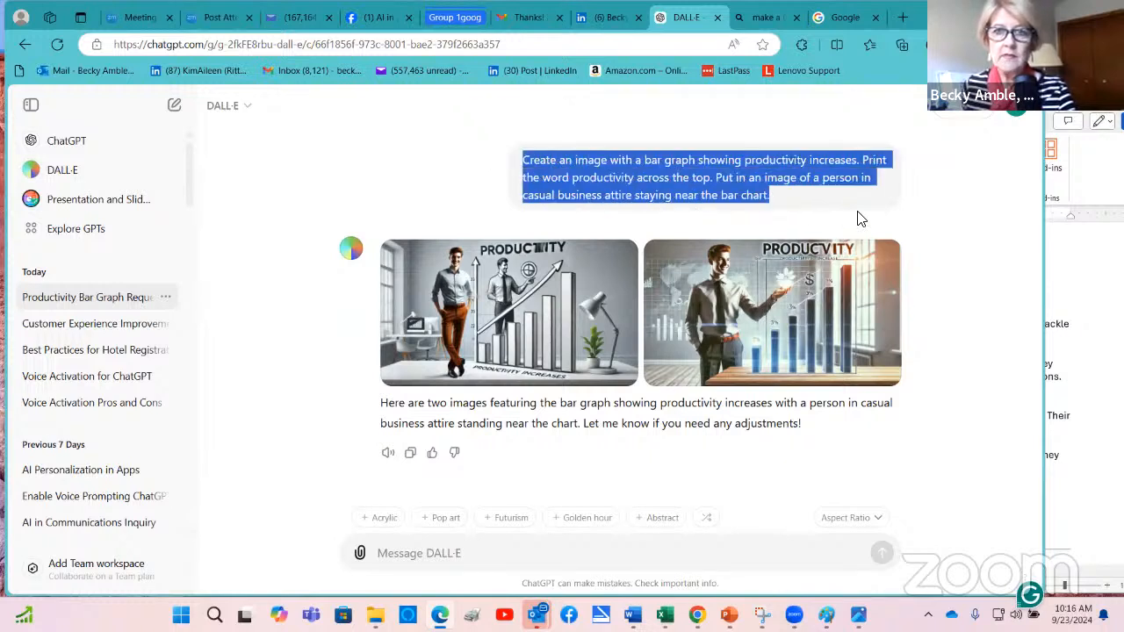
# Step: Resubmit the copied productivity bar graph prompt in the same chat and answer "yes" to request new images
pyautogui.click(561, 554)
pyautogui.hotkey('ctrl', 'v')
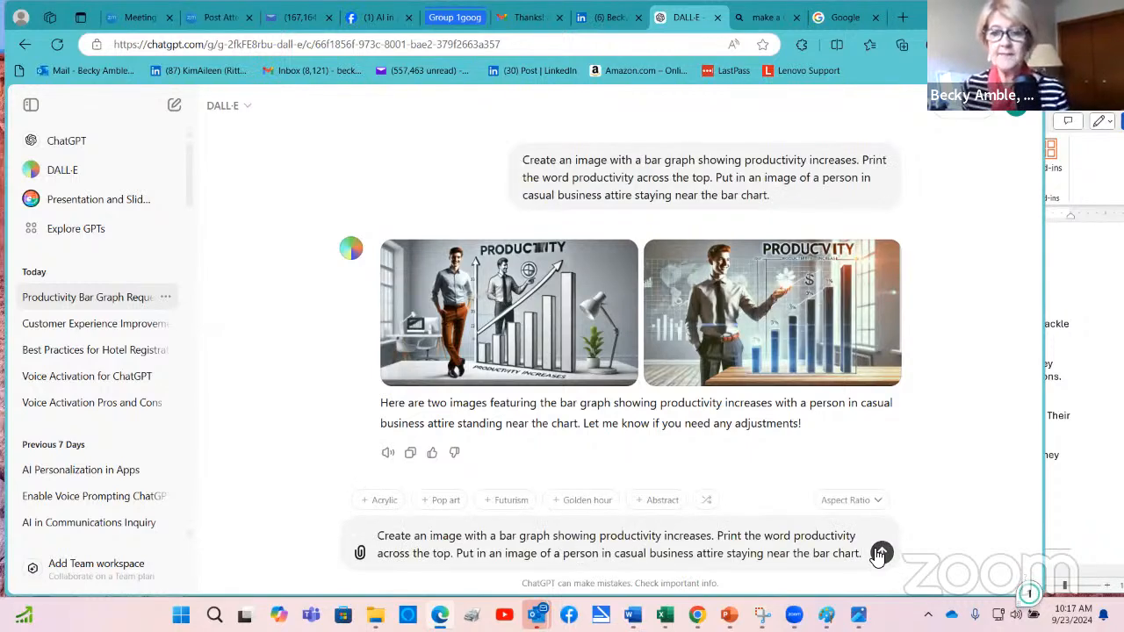
pyautogui.click(881, 553)
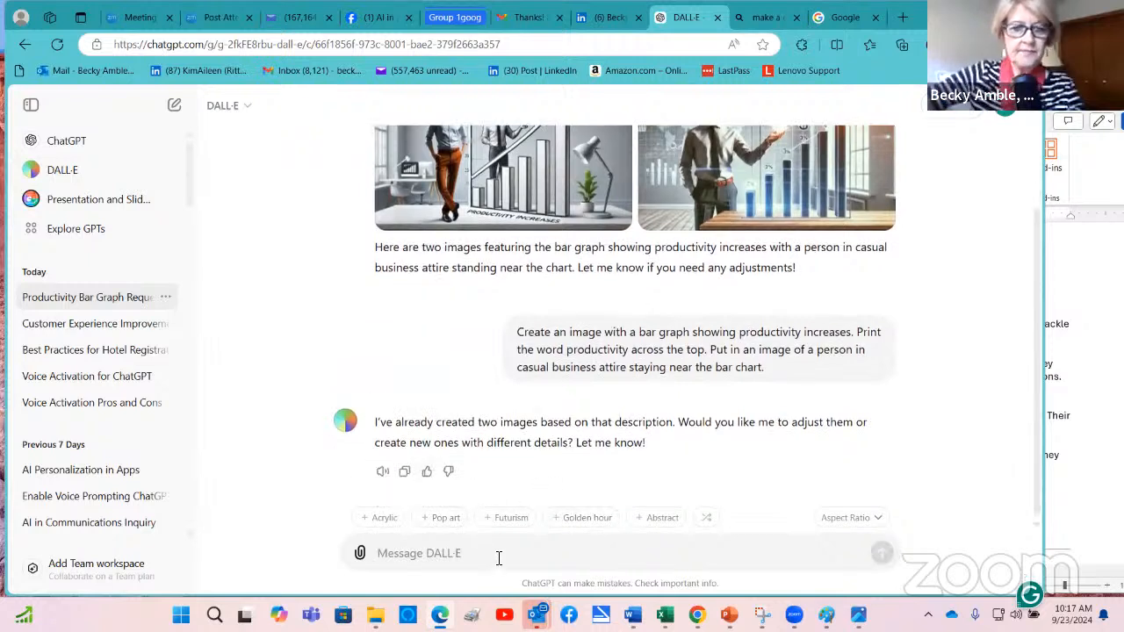
pyautogui.write('yes')
pyautogui.press('Return')
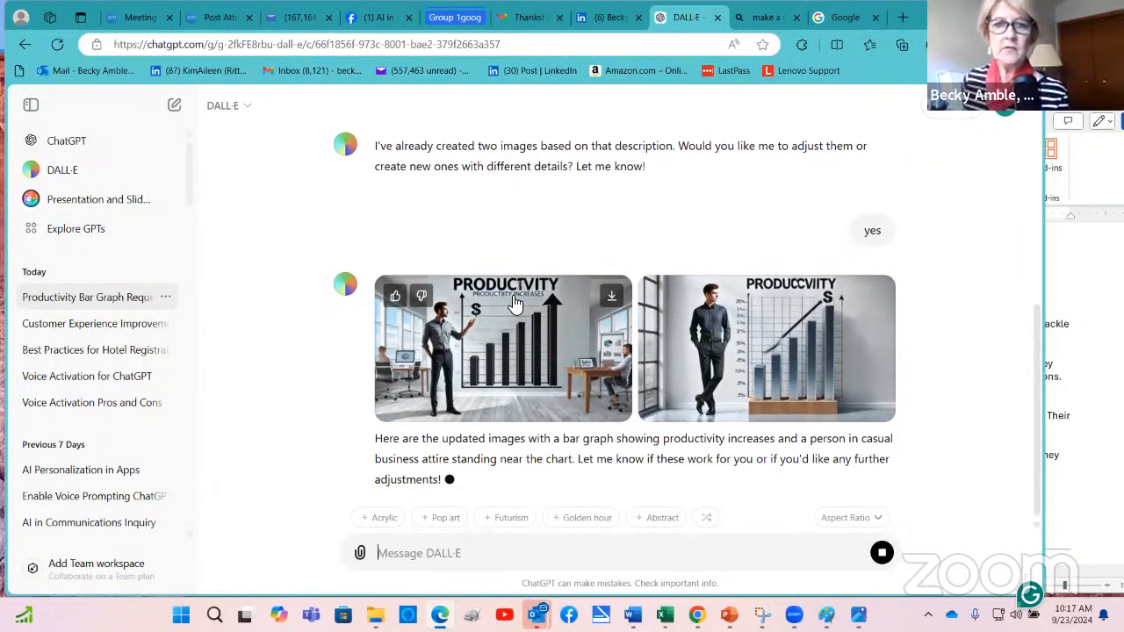
# Step: View both newly generated productivity images enlarged, one after the other, and return to the chat
pyautogui.click(537, 309)
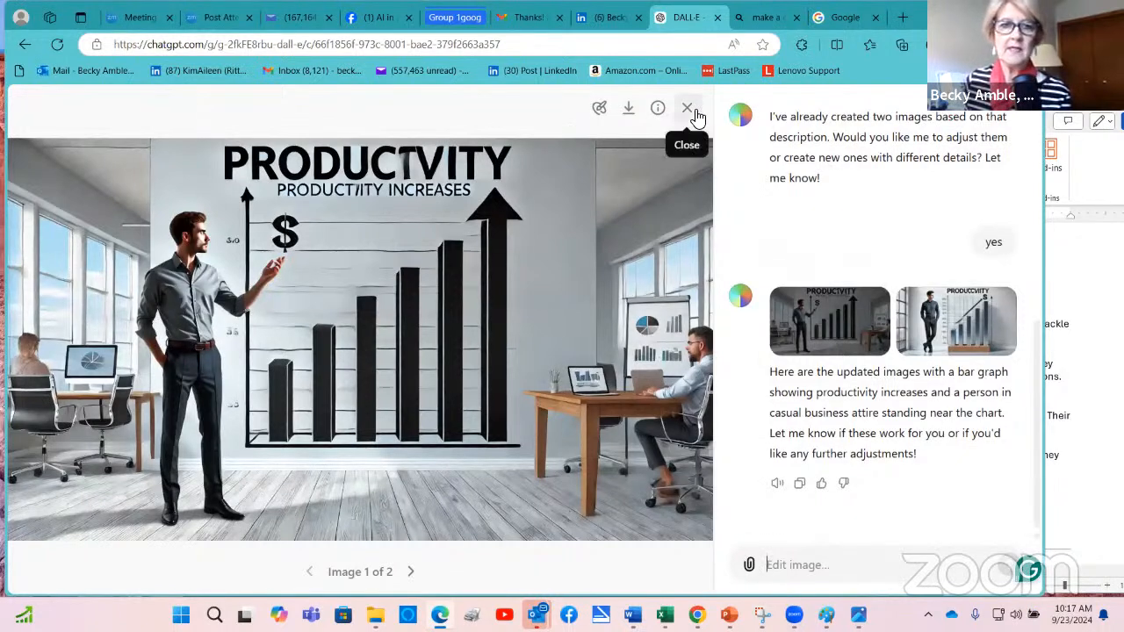
pyautogui.click(691, 110)
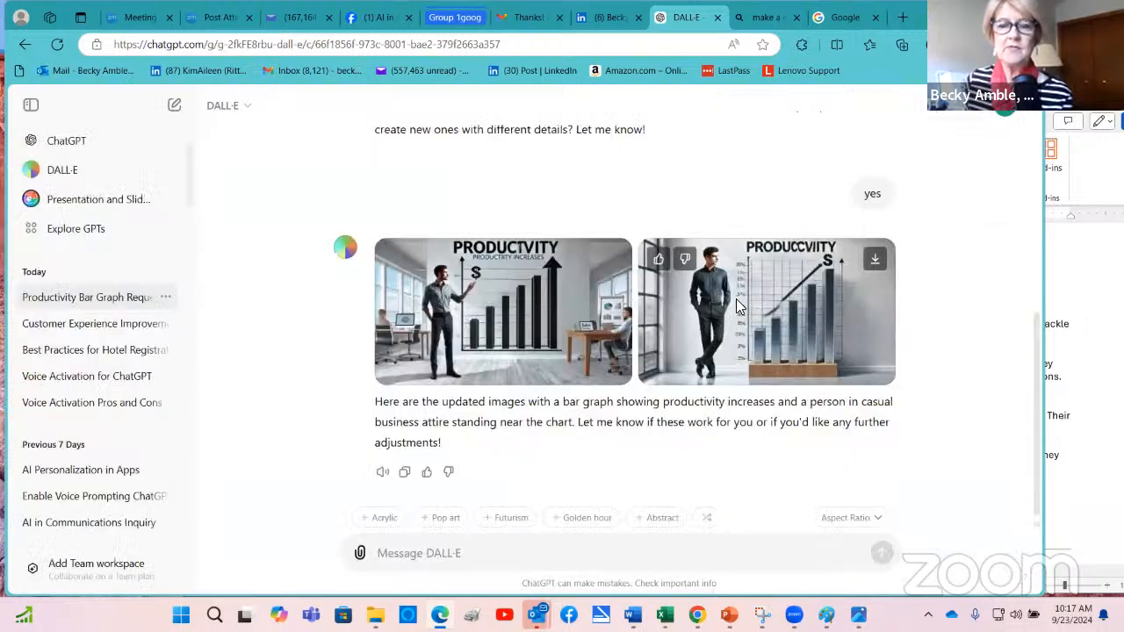
pyautogui.click(738, 307)
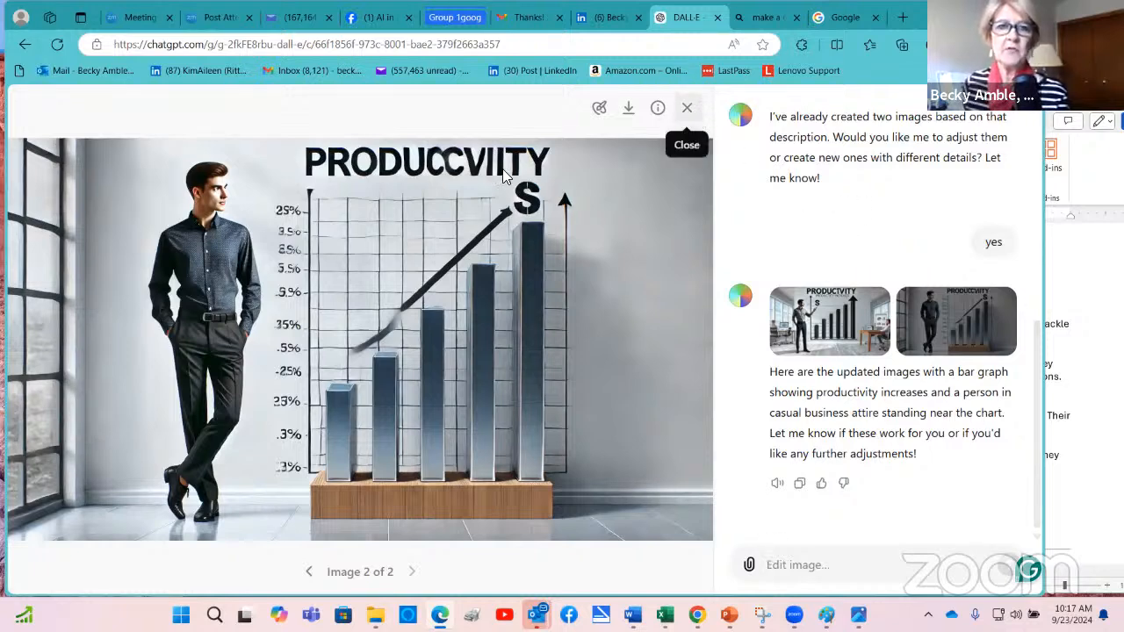
pyautogui.click(691, 110)
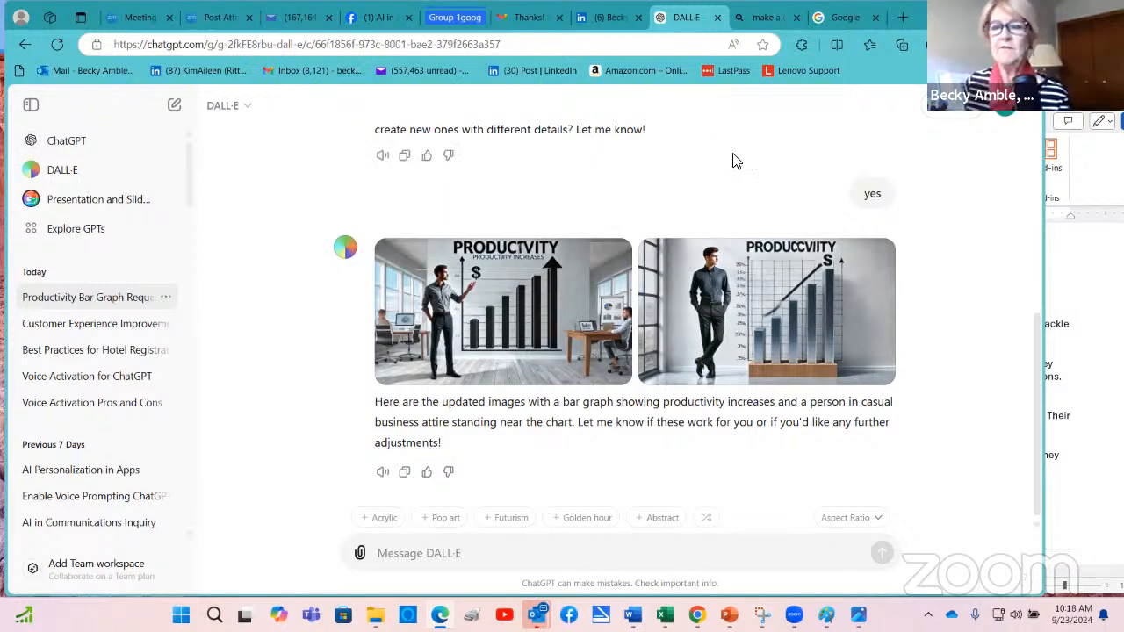
# Step: Switch to the open Google page and search for "bing ai image"
pyautogui.click(843, 18)
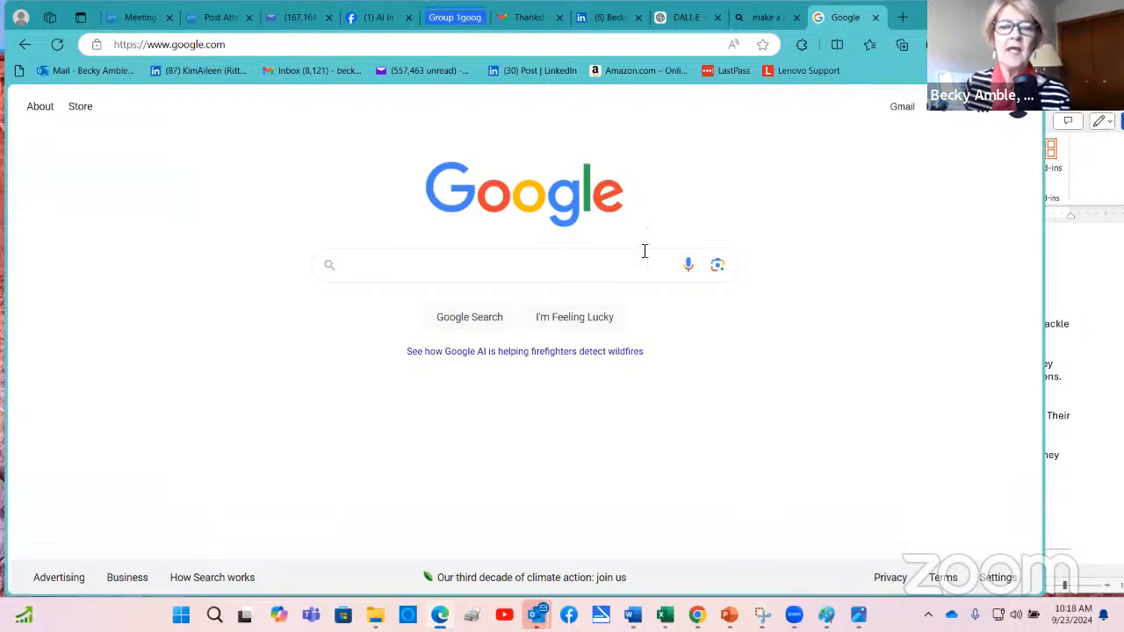
pyautogui.click(513, 277)
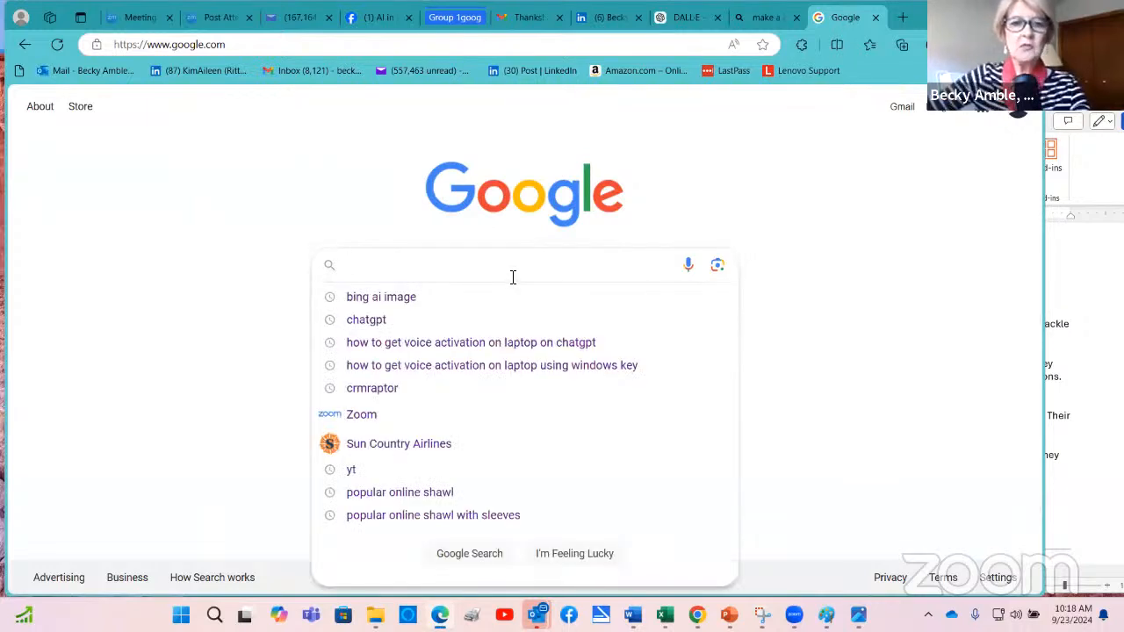
pyautogui.click(386, 299)
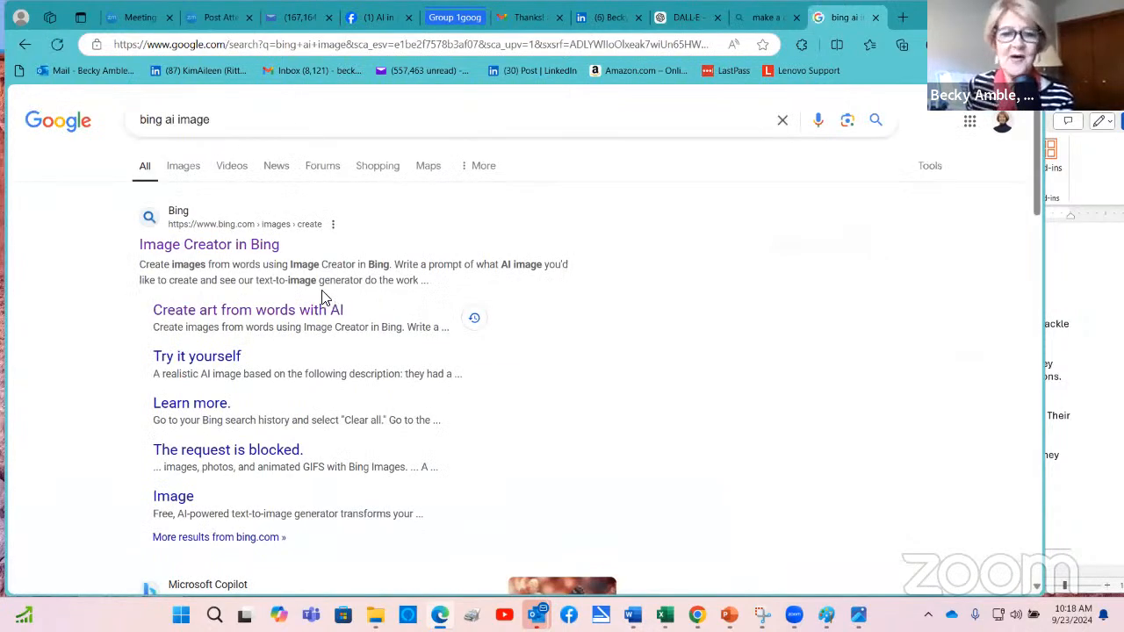
# Step: Open Image Creator in Bing and generate images from the copied productivity bar graph prompt
pyautogui.click(255, 248)
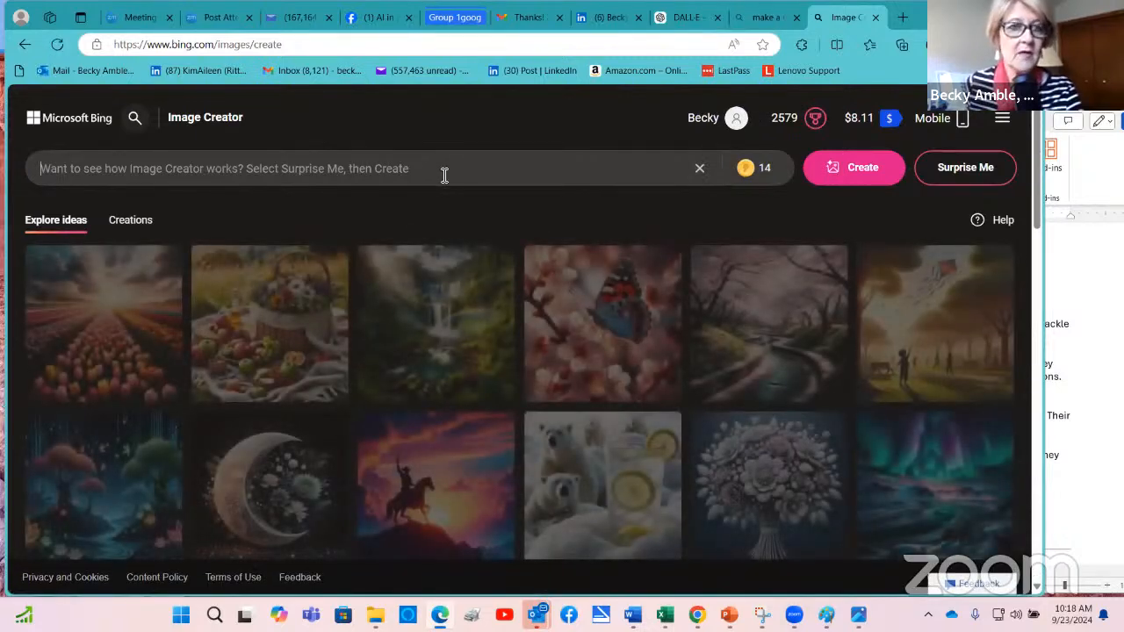
pyautogui.hotkey('ctrl', 'v')
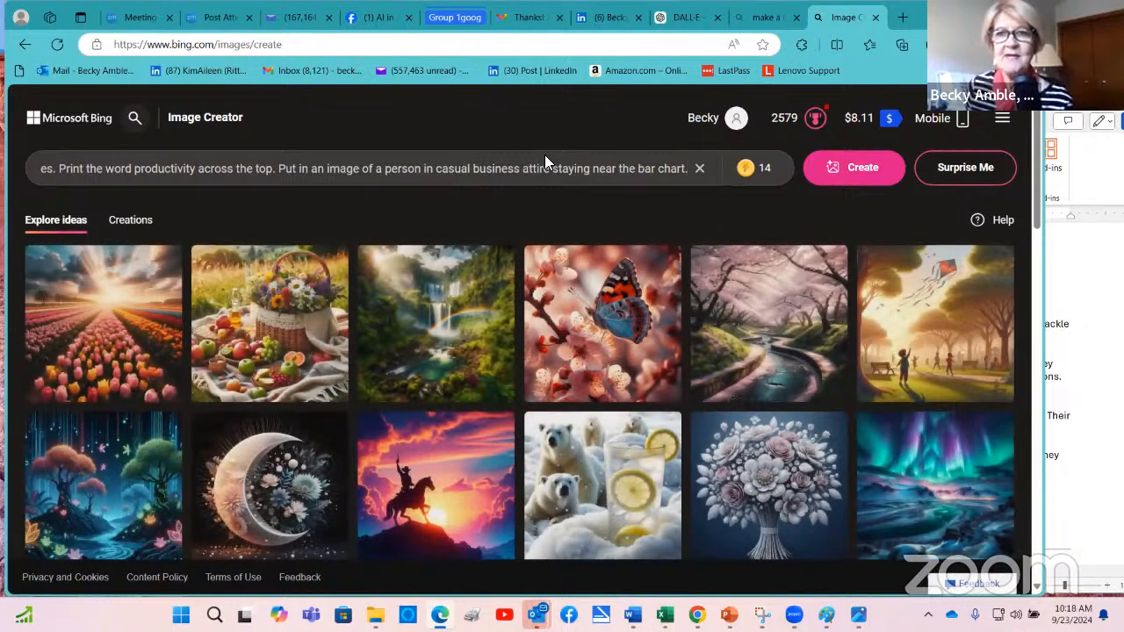
pyautogui.click(861, 168)
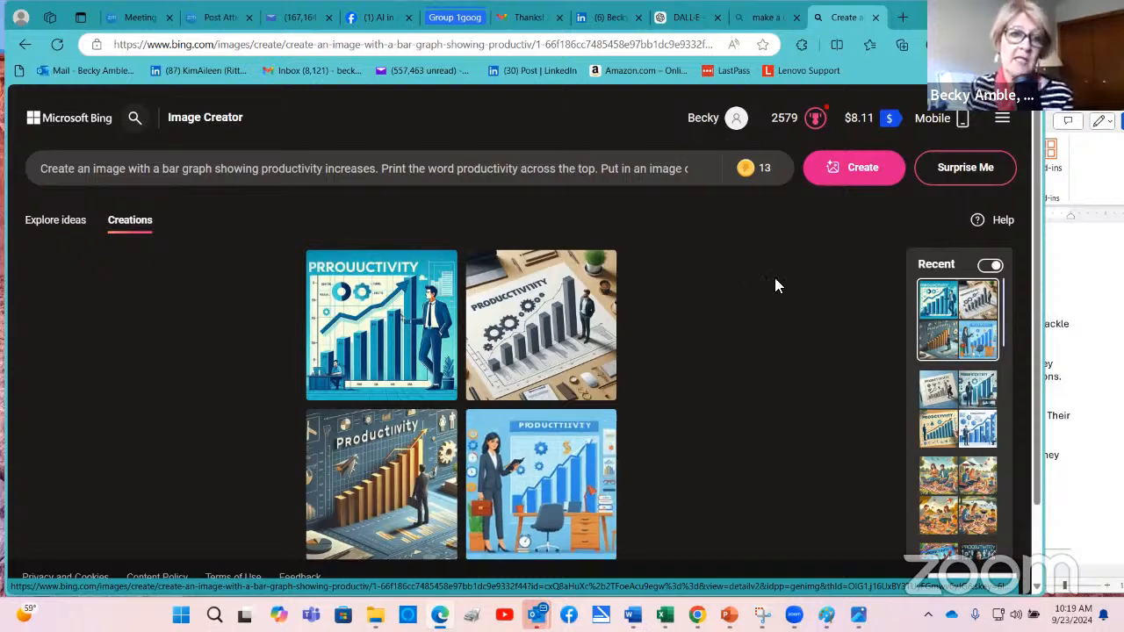
# Step: View the four generated productivity images enlarged in turn, and return to the creations overview
pyautogui.click(397, 330)
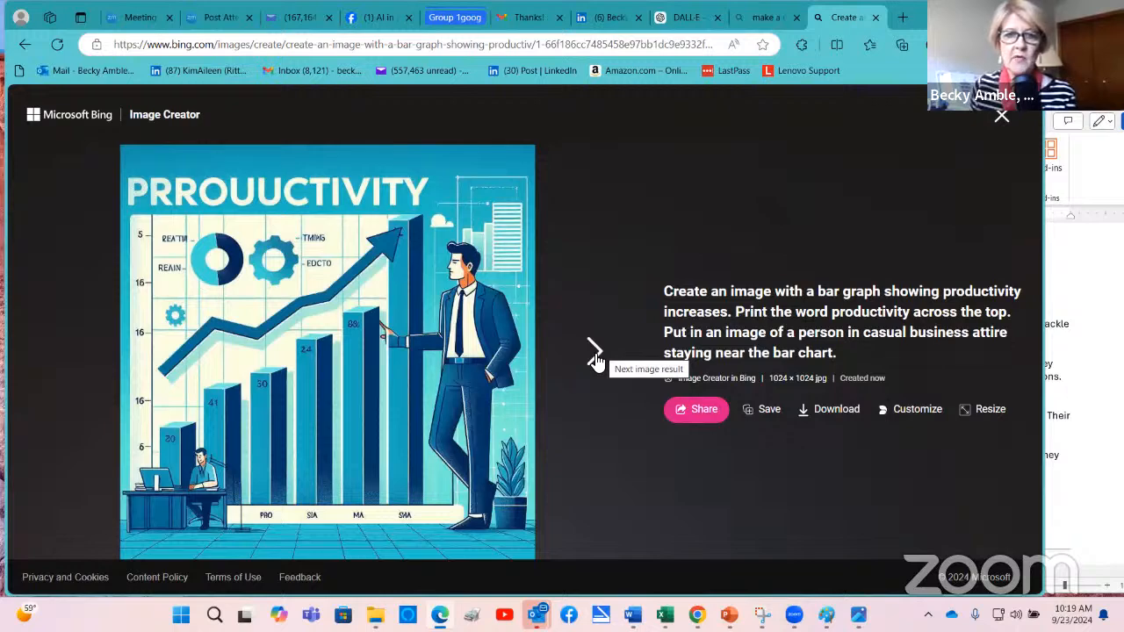
pyautogui.click(596, 356)
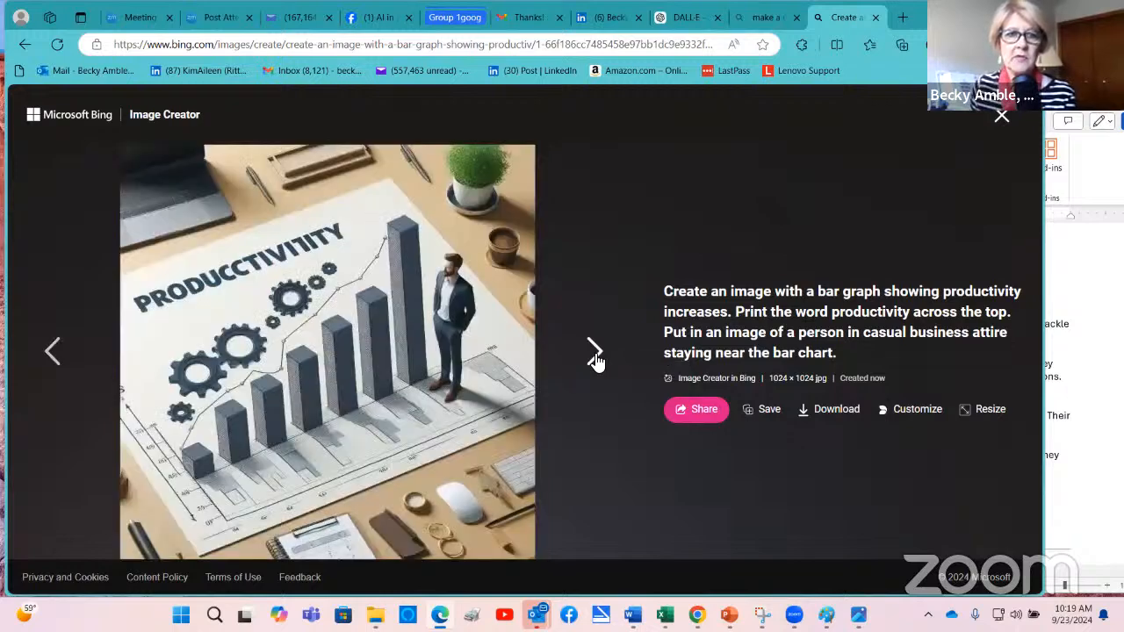
pyautogui.click(595, 356)
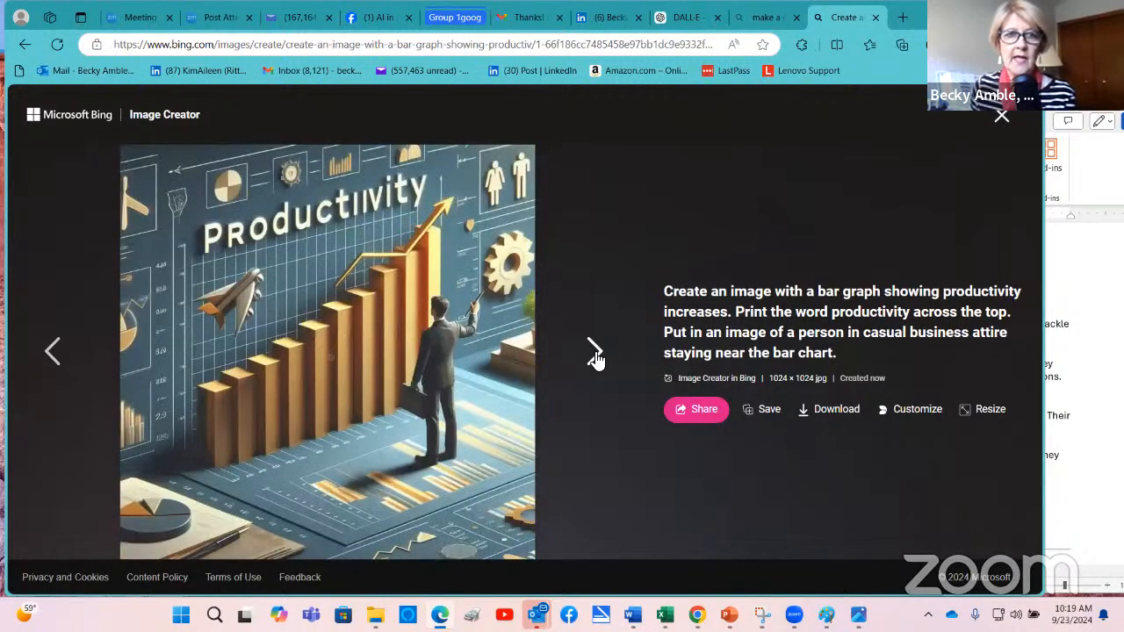
pyautogui.click(596, 356)
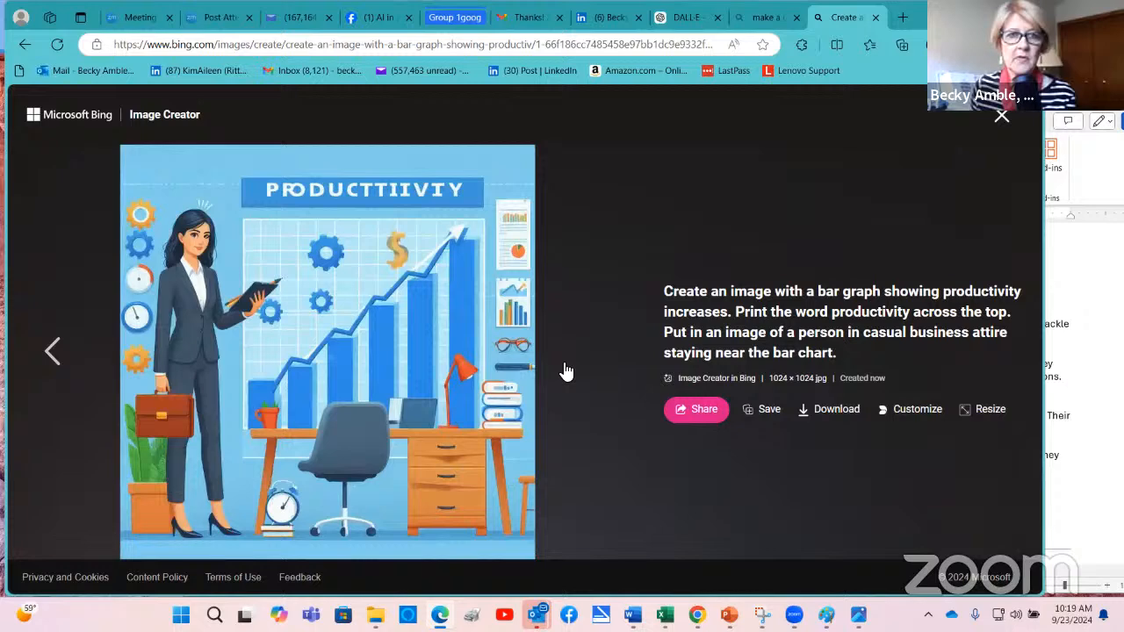
pyautogui.click(1002, 115)
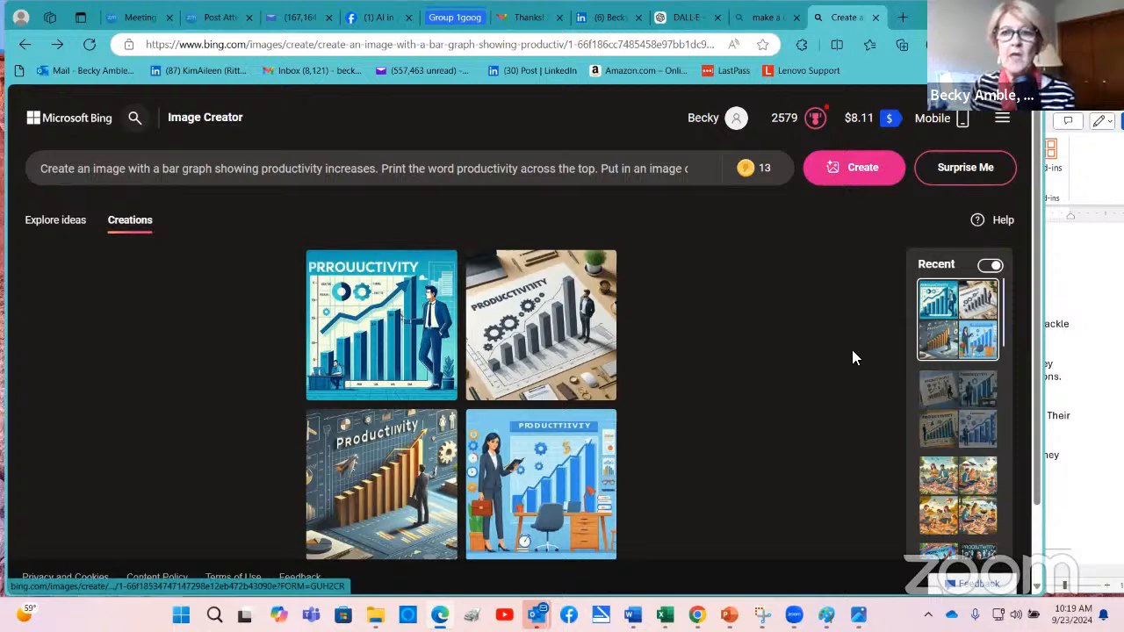
# Step: Open the previous set of productivity images from the recent creations and browse the older sets
pyautogui.click(958, 415)
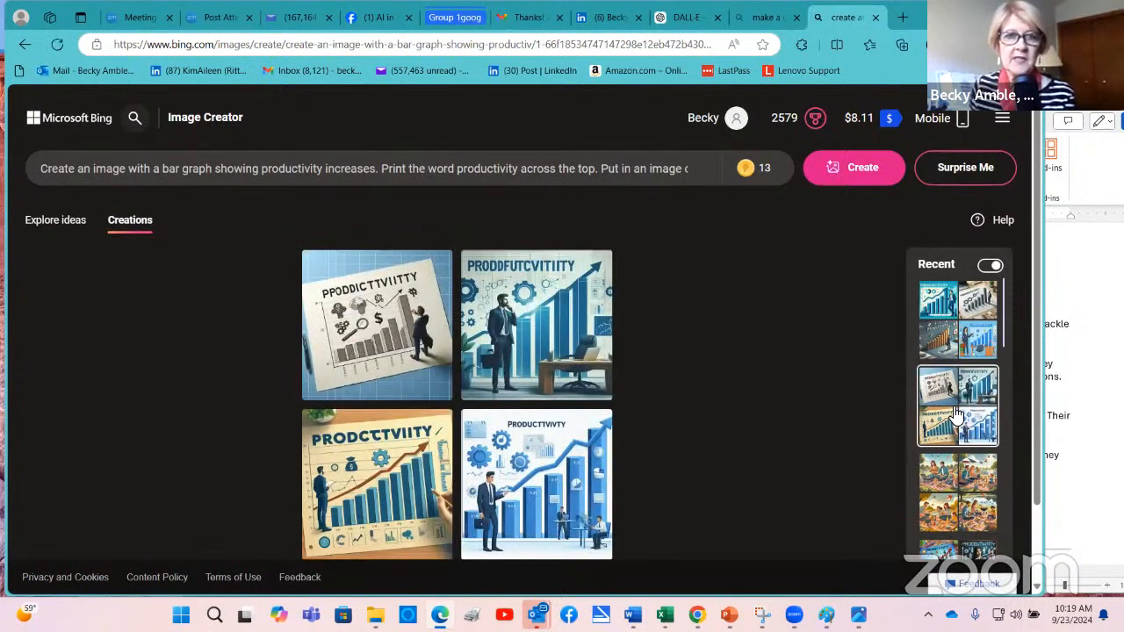
pyautogui.scroll(-1, 969, 439)
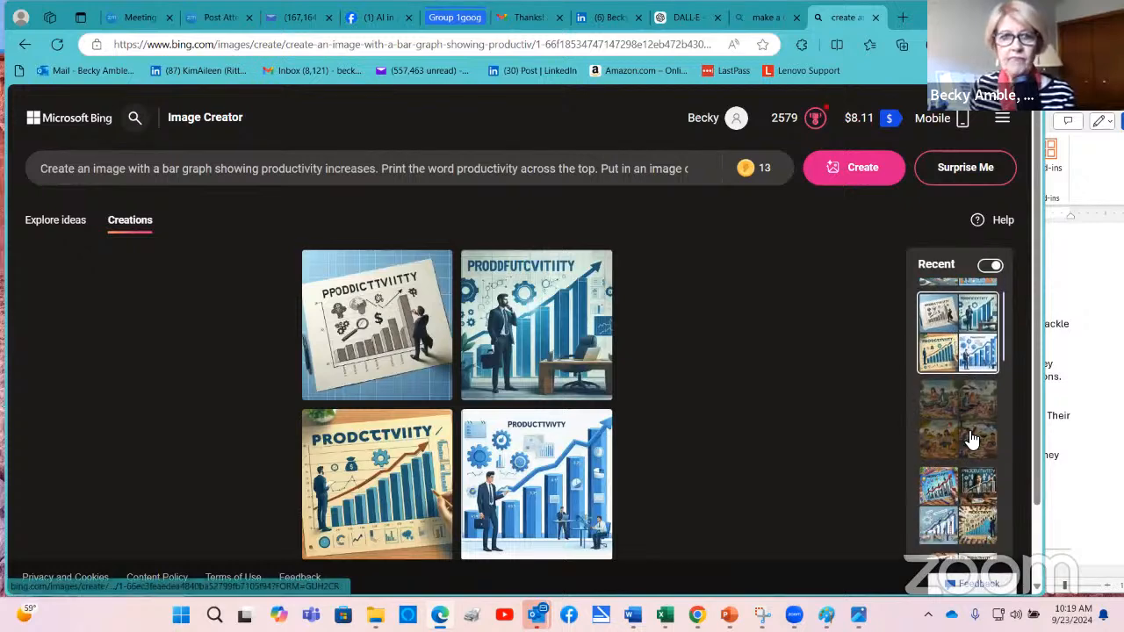
pyautogui.scroll(-3, 970, 441)
pyautogui.scroll(3, 969, 439)
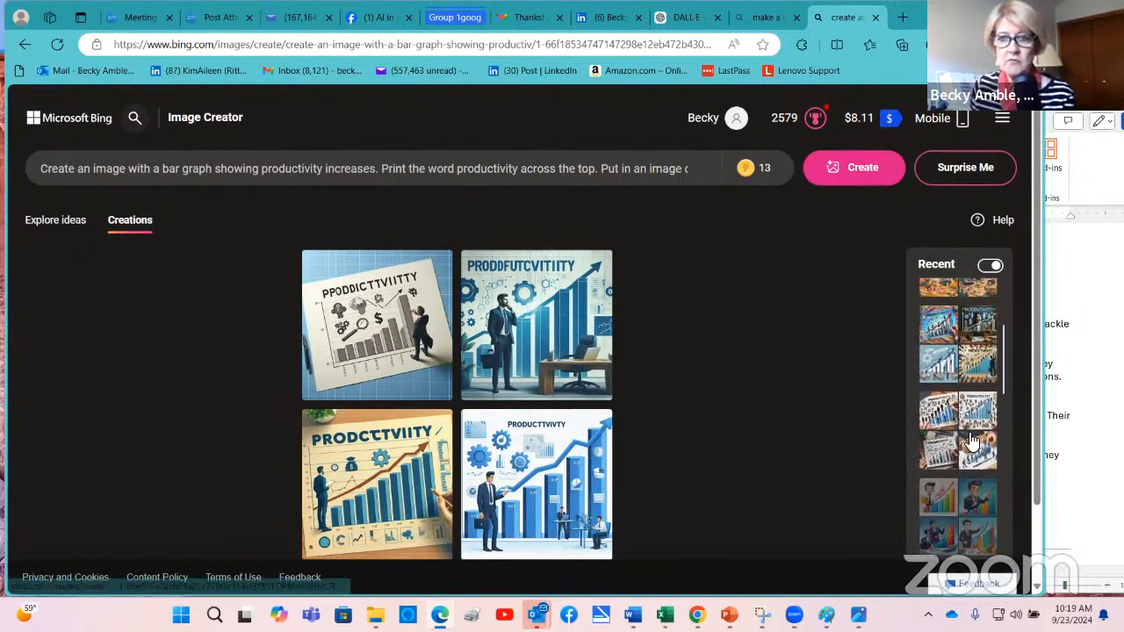